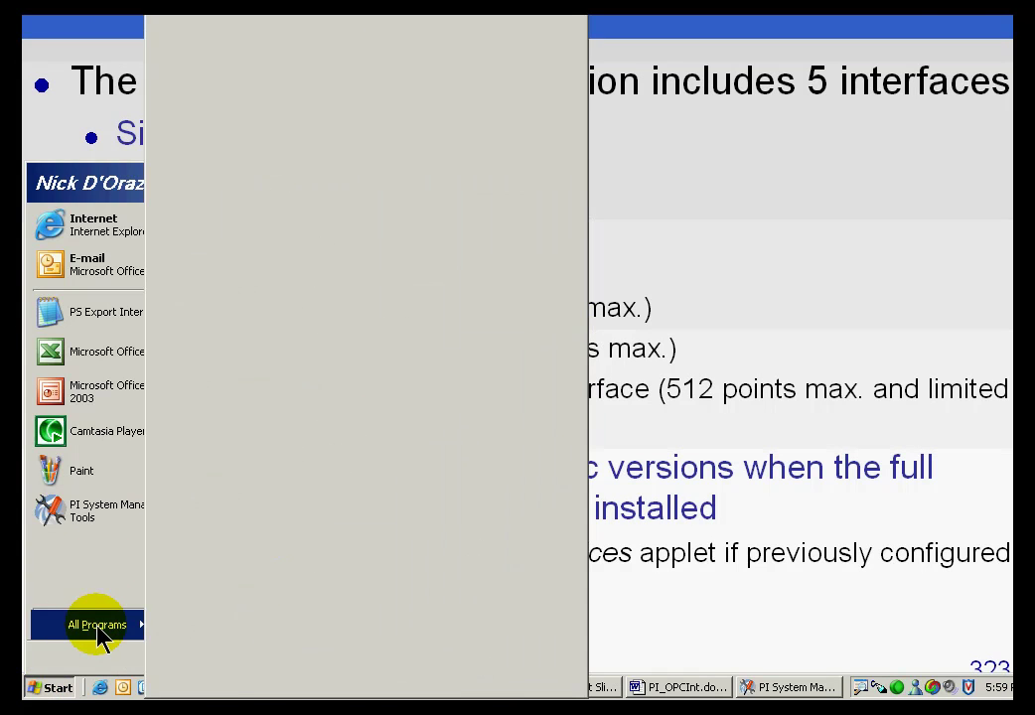
Step: Launch Performance from Administrative Tools in the Windows Start menu
key("Escape")
key("Escape")
left_click(39, 690)
mouse_move(112, 639)
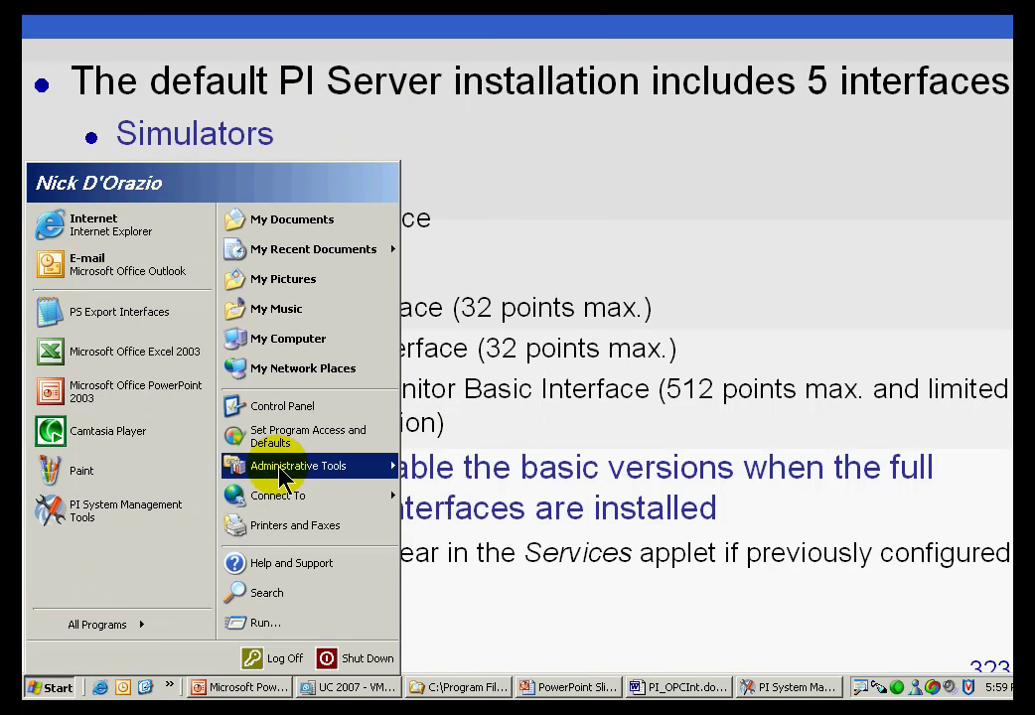
mouse_move(283, 464)
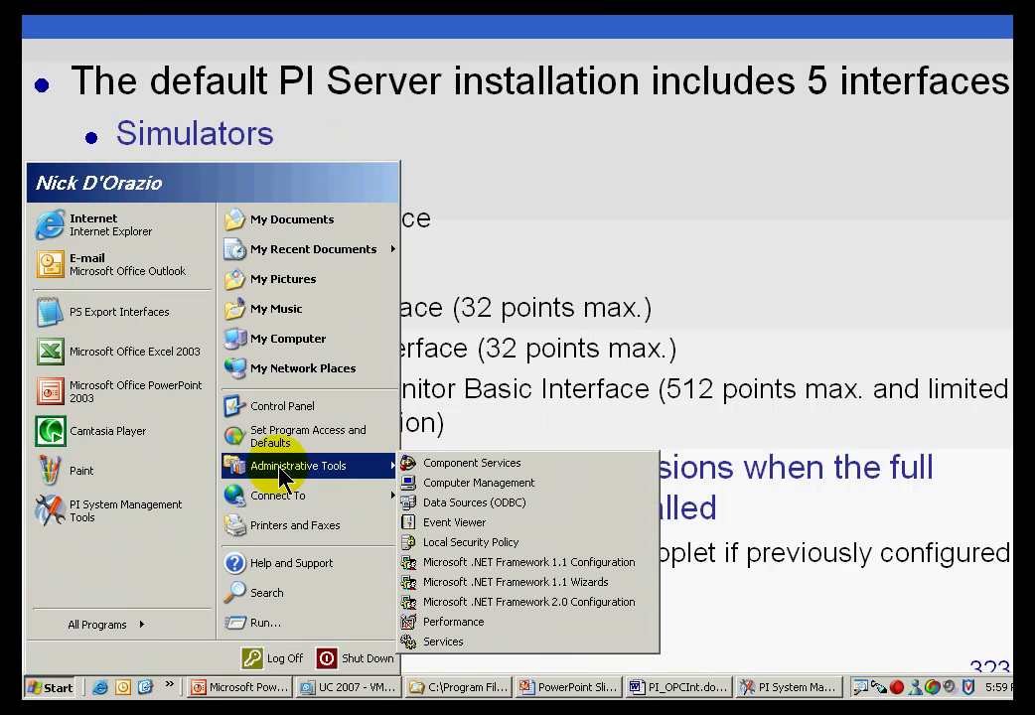
left_click(473, 625)
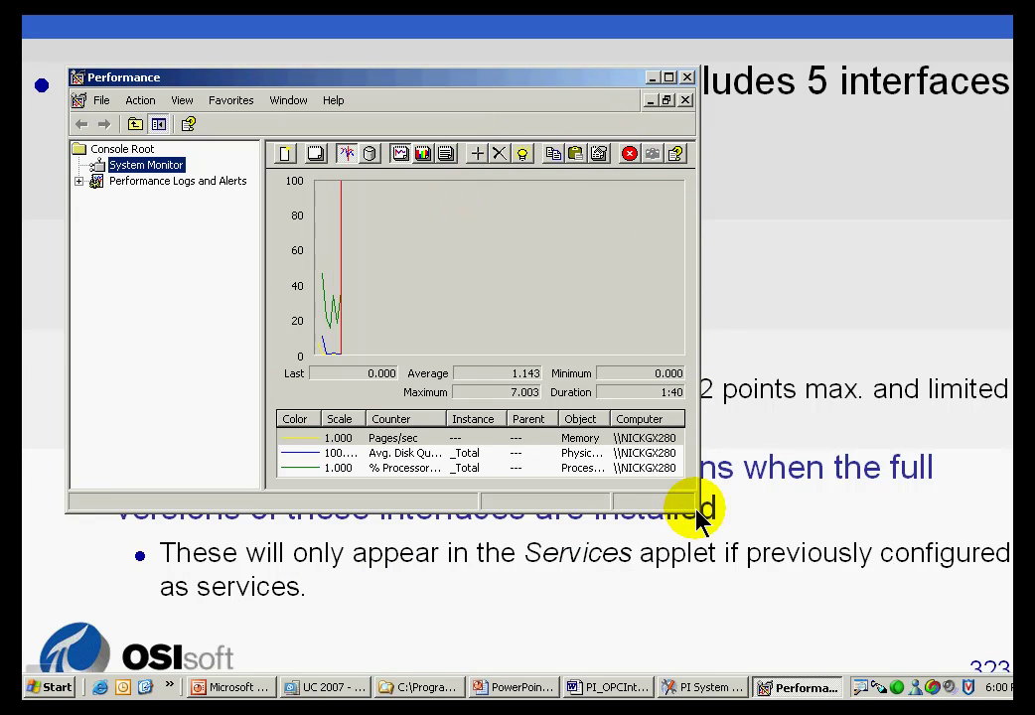
Step: Enlarge the Performance window and browse the PI Archive Subsystem counters without adding any
left_click_drag(695, 508, 839, 575)
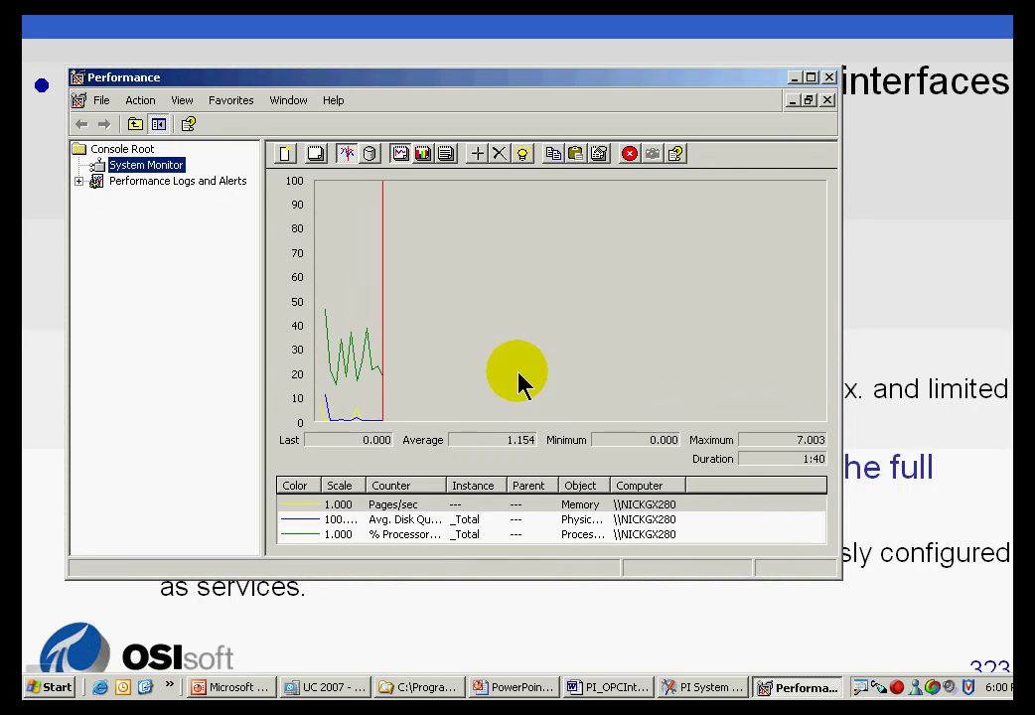
left_click(477, 154)
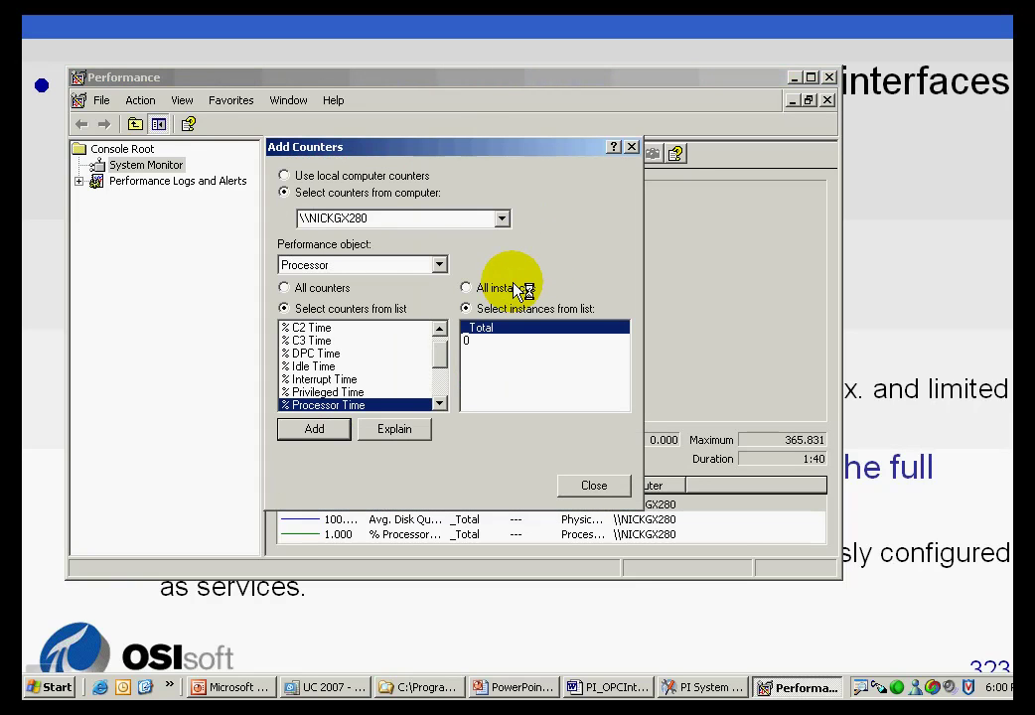
left_click(440, 267)
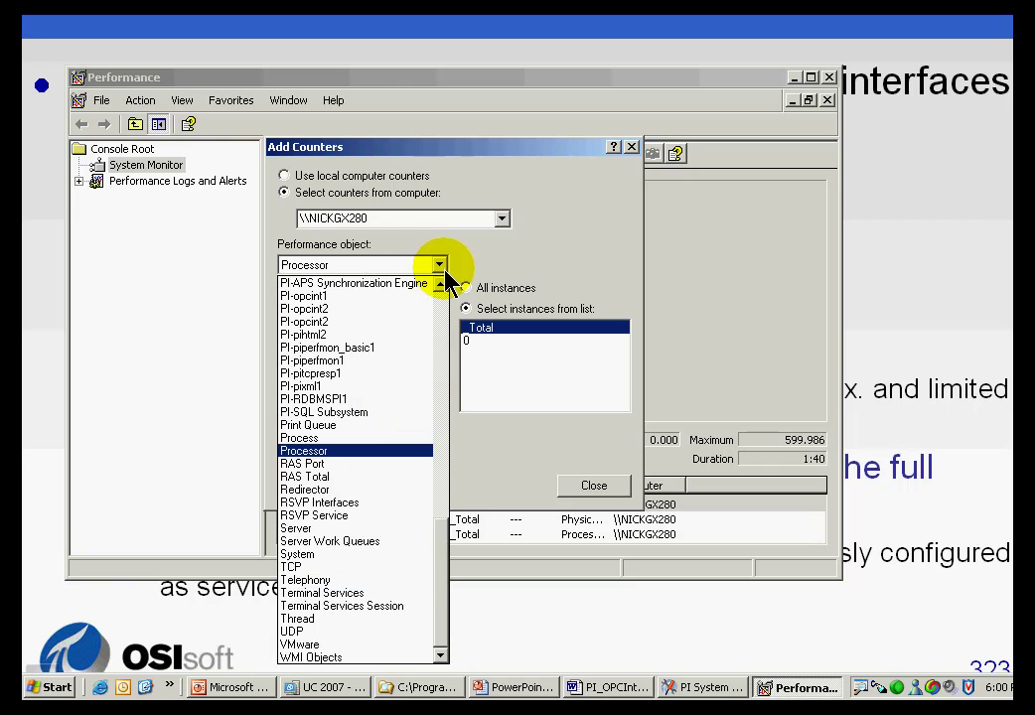
left_click(443, 307)
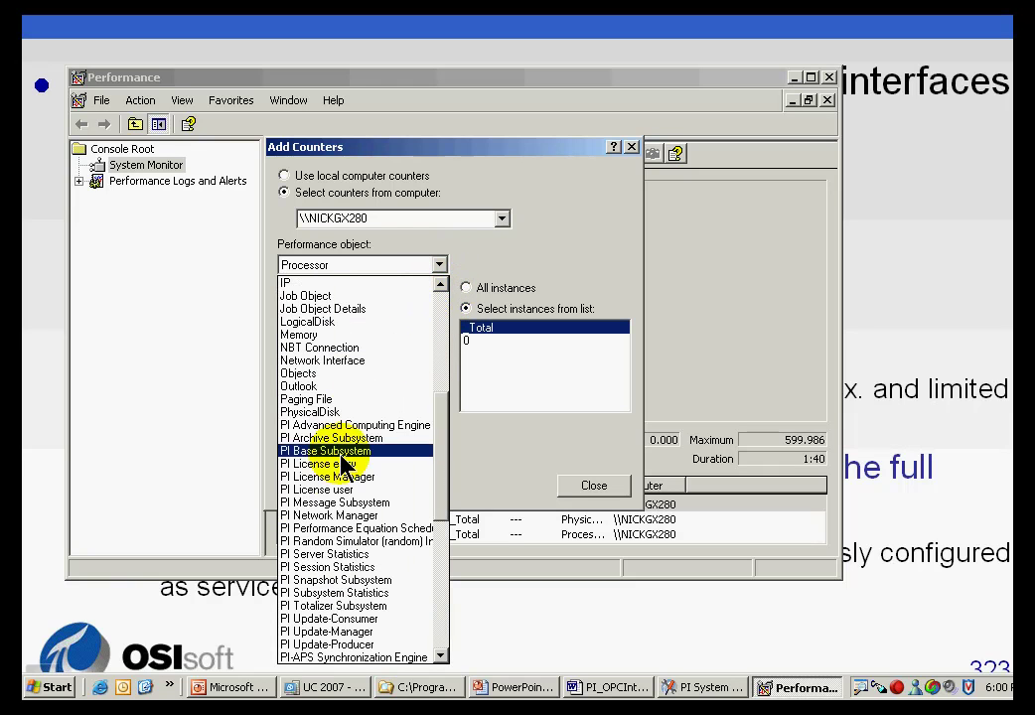
left_click(315, 439)
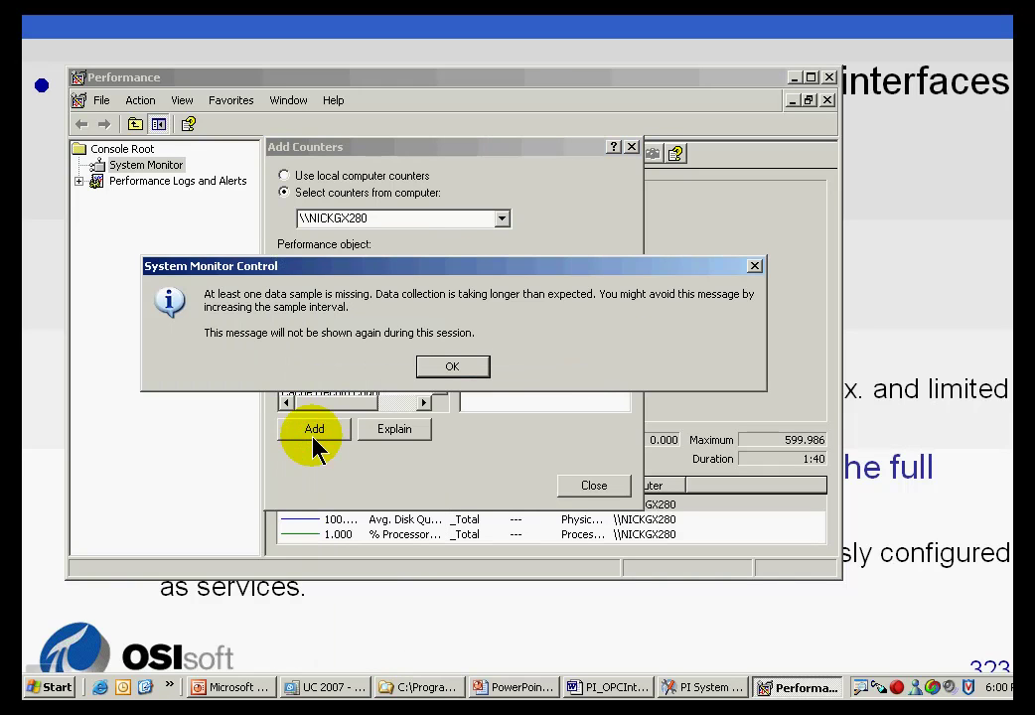
left_click(462, 368)
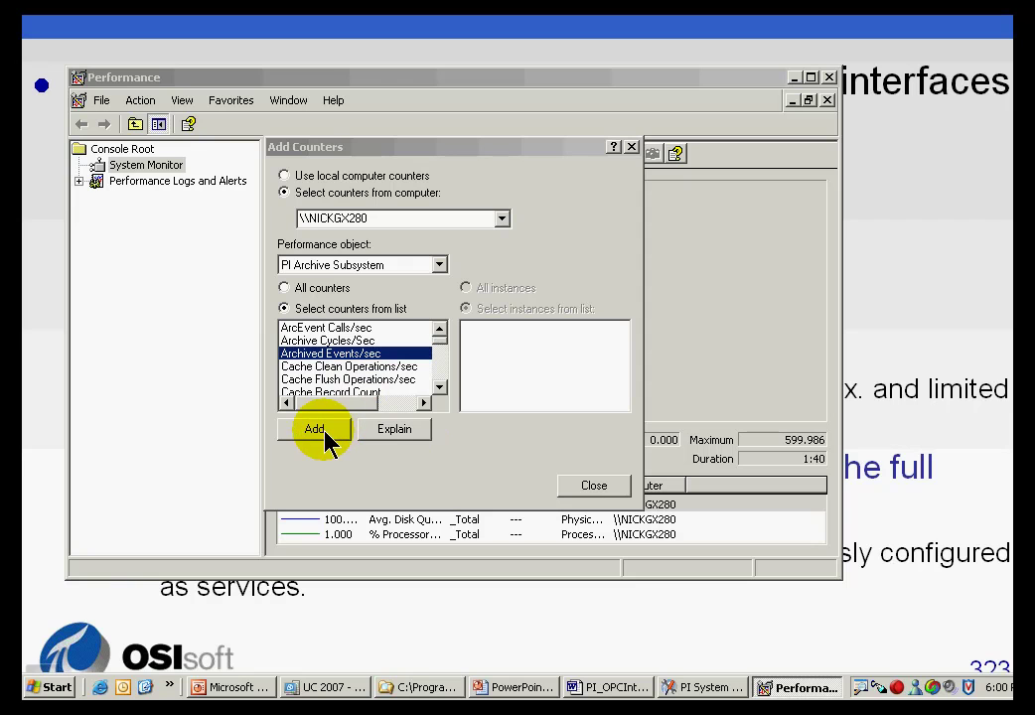
left_click(592, 487)
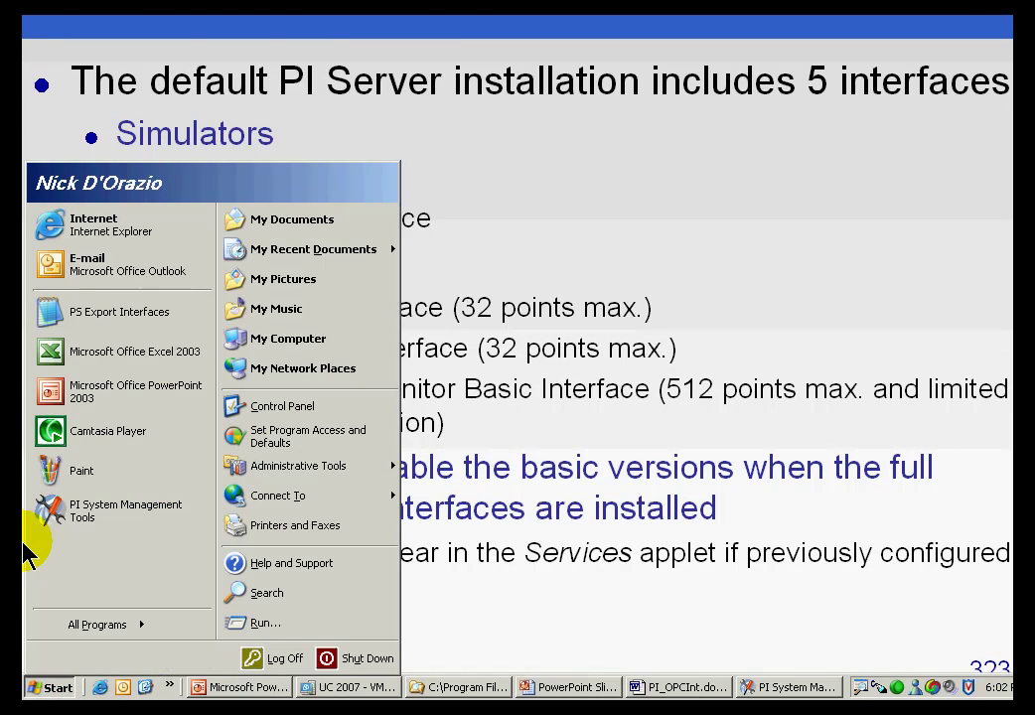
type("r")
type("cmd")
key("Return")
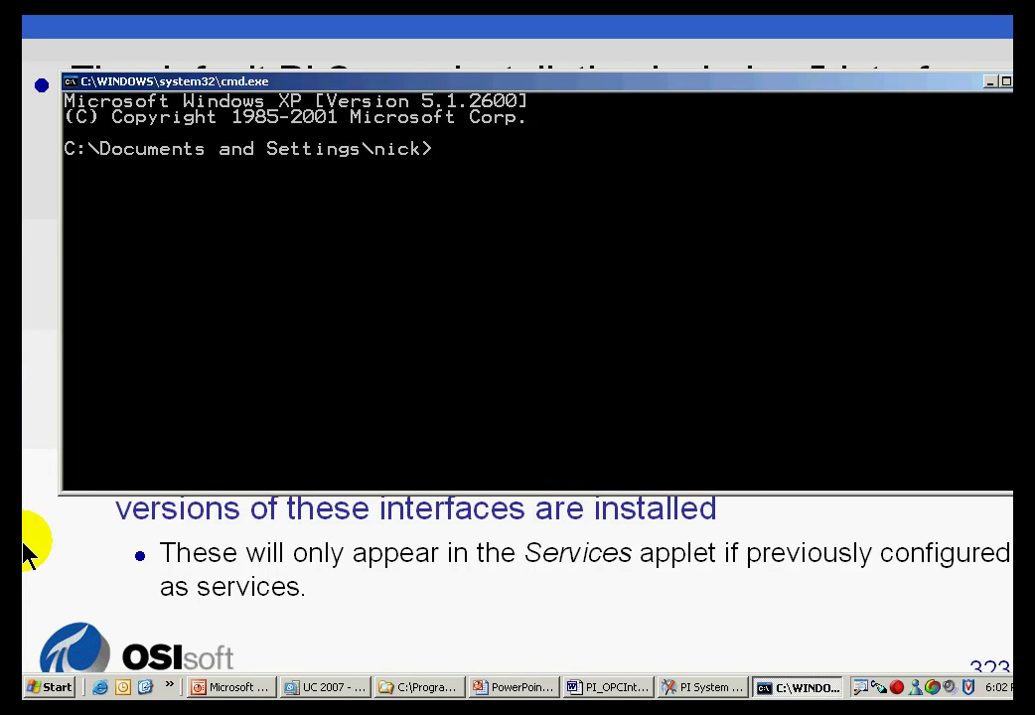
type("ping www.google.com")
key("Return")
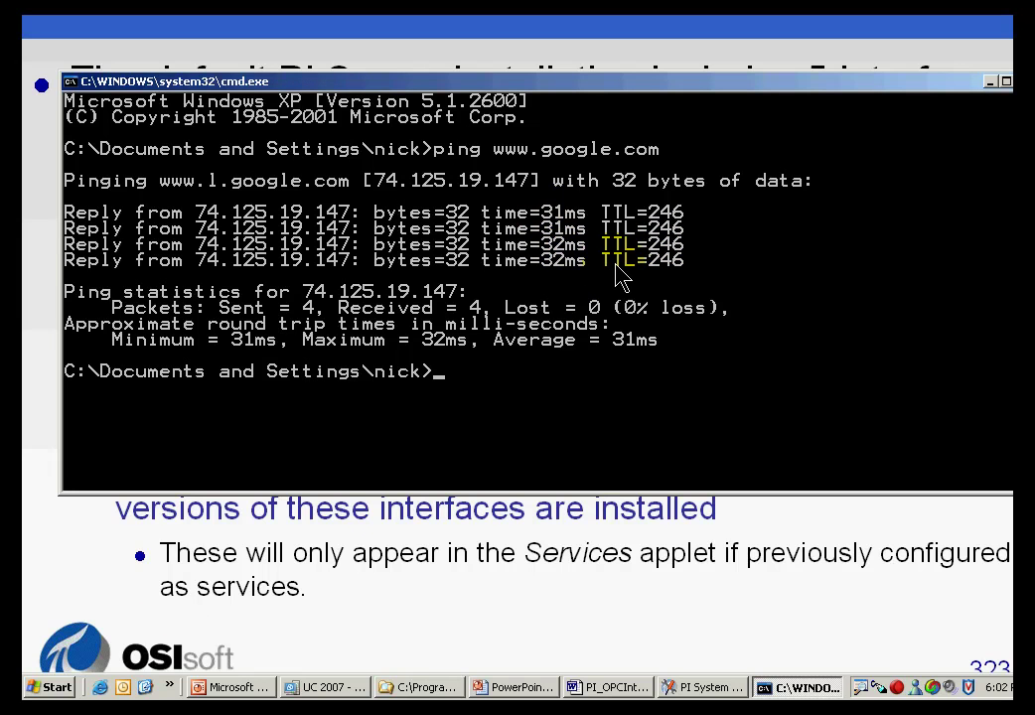
type("ping www.hat.com")
key("Return")
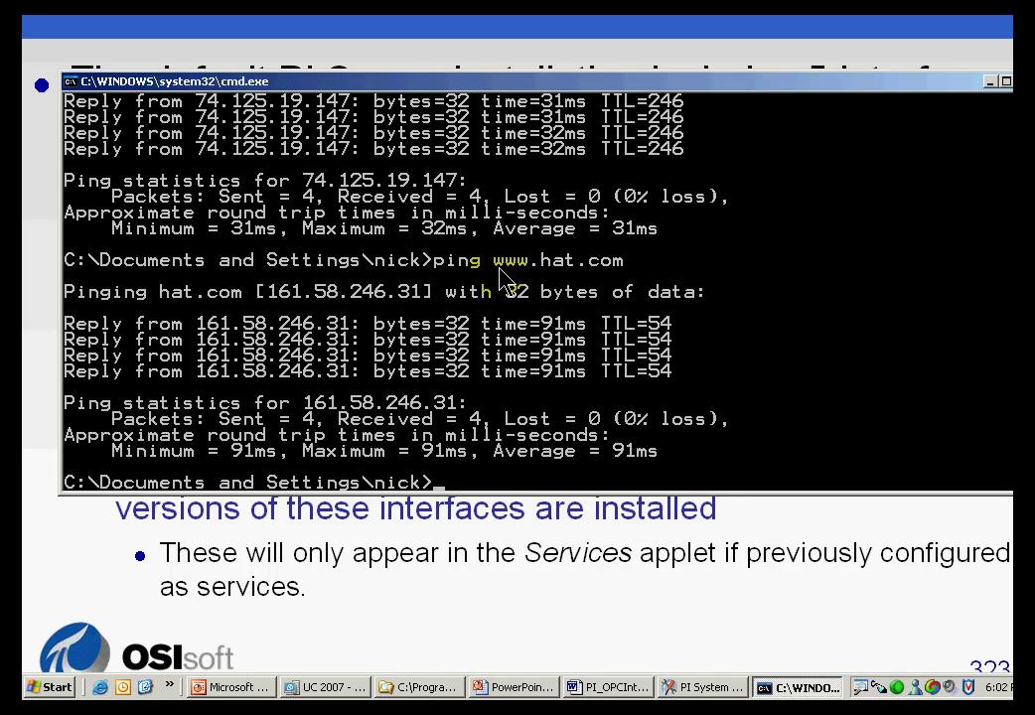
left_click(495, 260)
left_click_drag(495, 260, 625, 265)
left_click(617, 262)
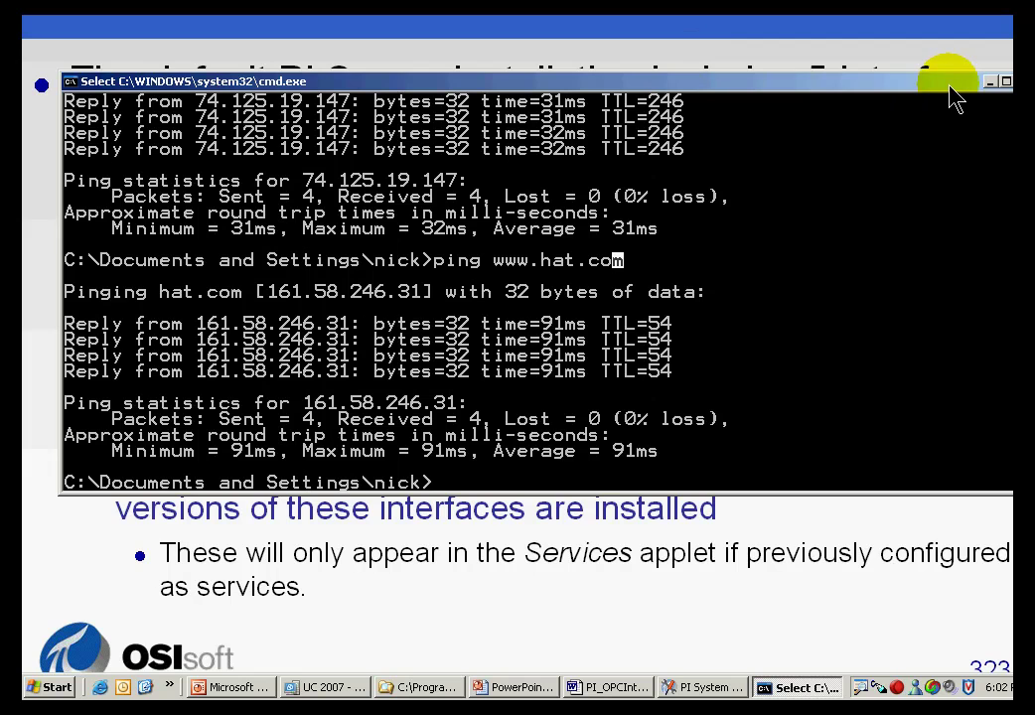
left_click_drag(932, 88, 910, 88)
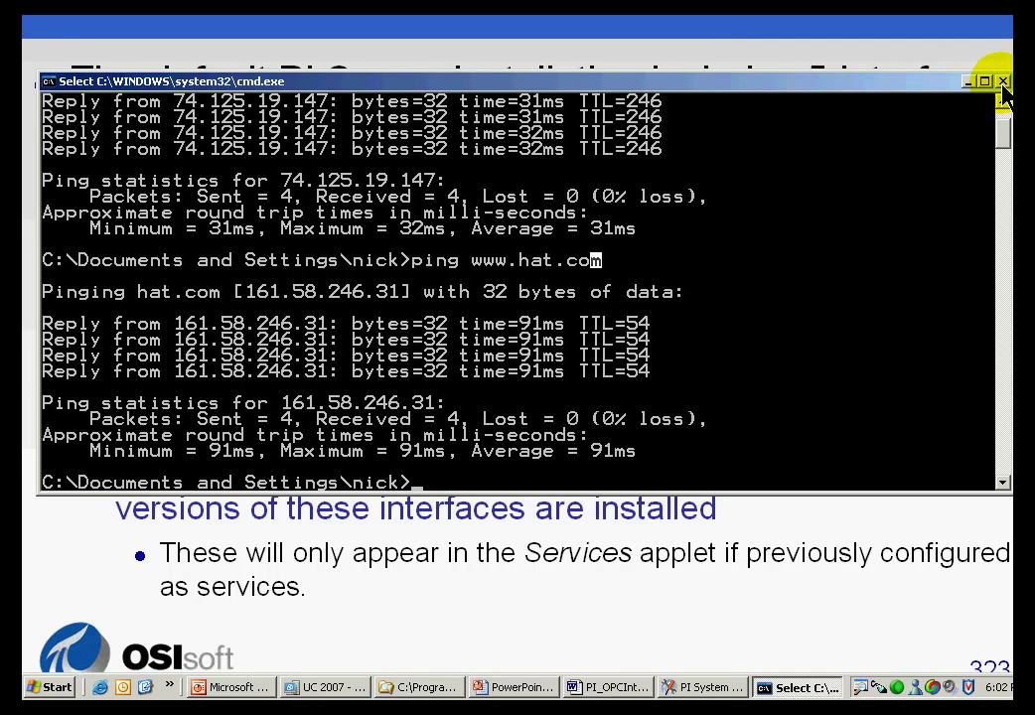
left_click_drag(544, 324, 520, 324)
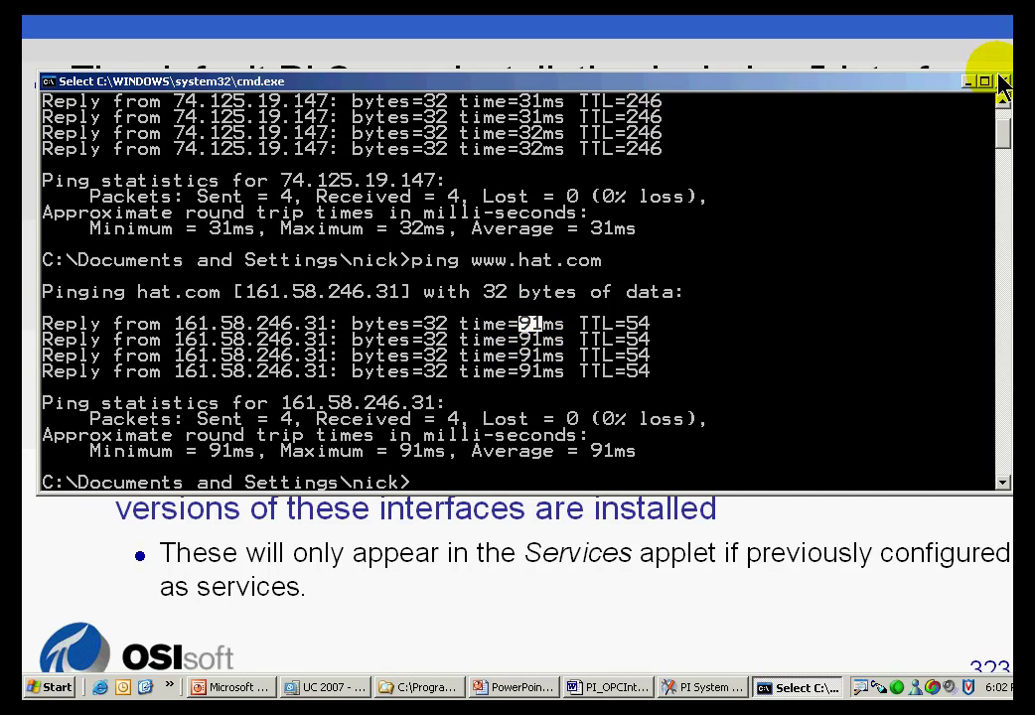
left_click(1002, 81)
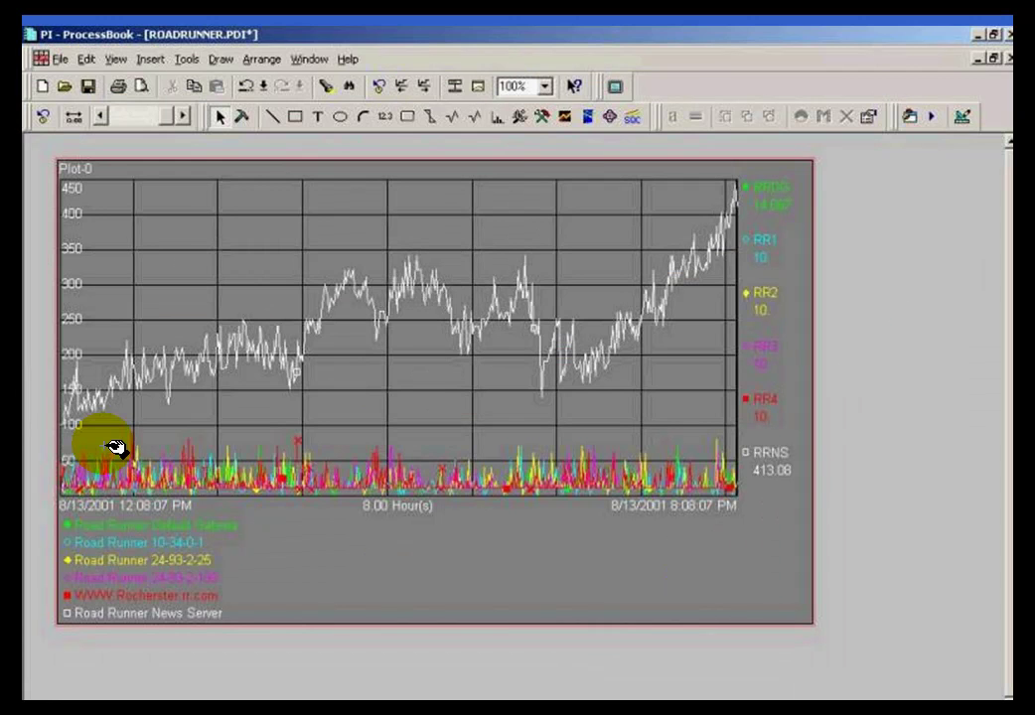
Step: Draw an annotation on the ROADRUNNER.PDI trend plot pointing out the traces
mouse_move(83, 387)
left_mouse_down()
mouse_move(272, 352)
mouse_move(404, 308)
mouse_move(627, 337)
mouse_move(762, 206)
left_mouse_up()
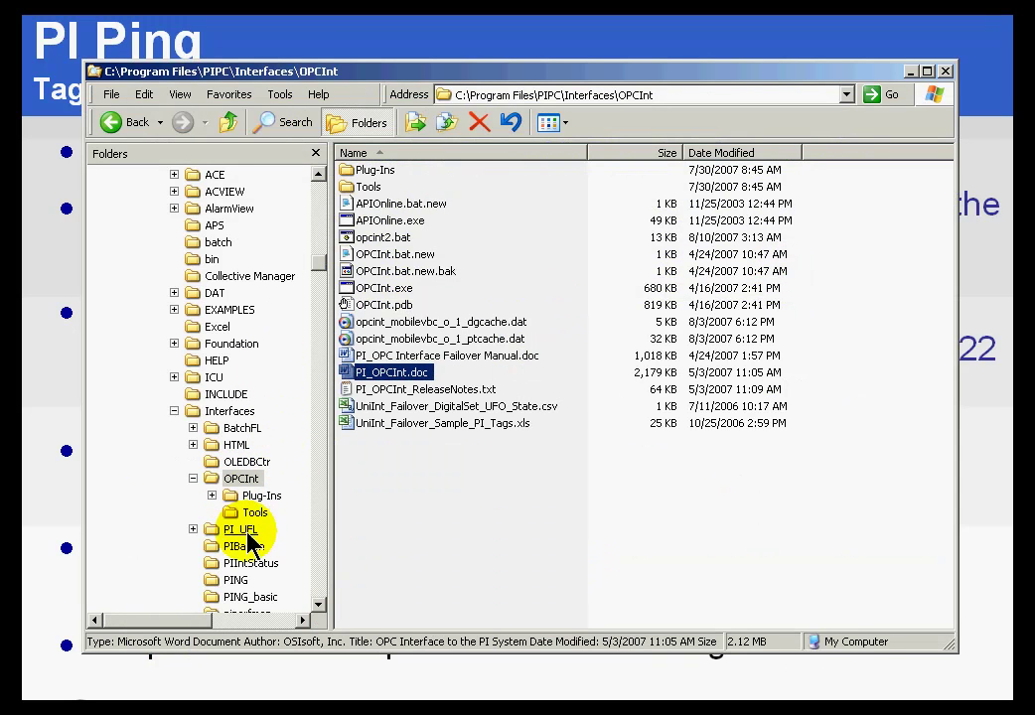
Step: Open piping_basic1.bat from the PING_basic folder in Notepad, highlight /PS=J, then close it
left_click(248, 599)
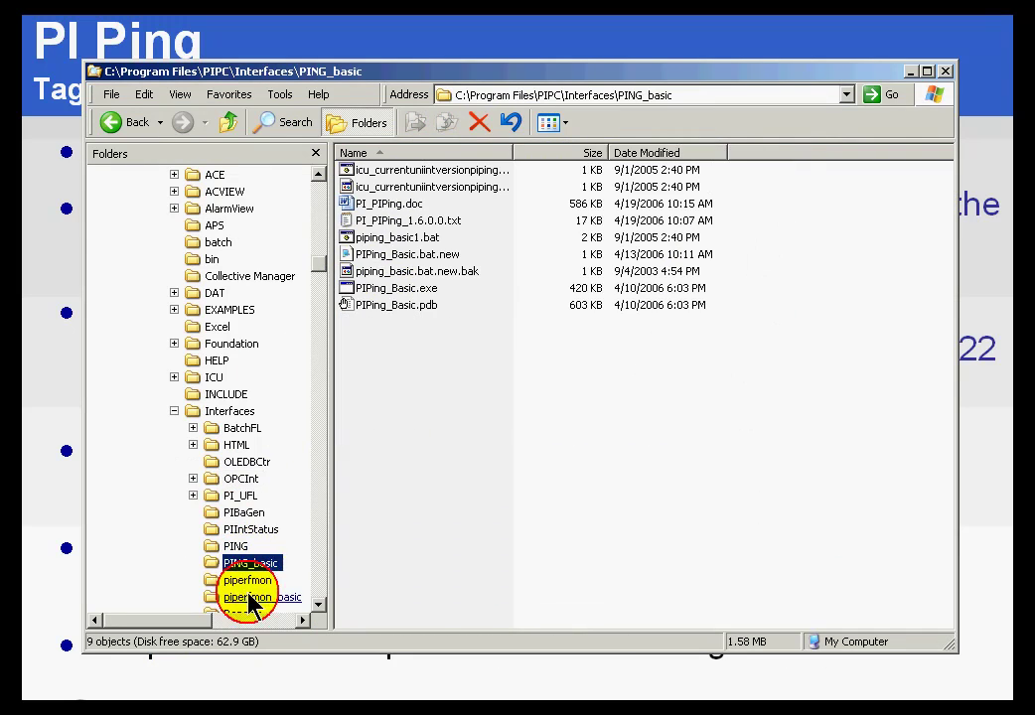
left_click(355, 239)
right_click(378, 240)
left_click(417, 266)
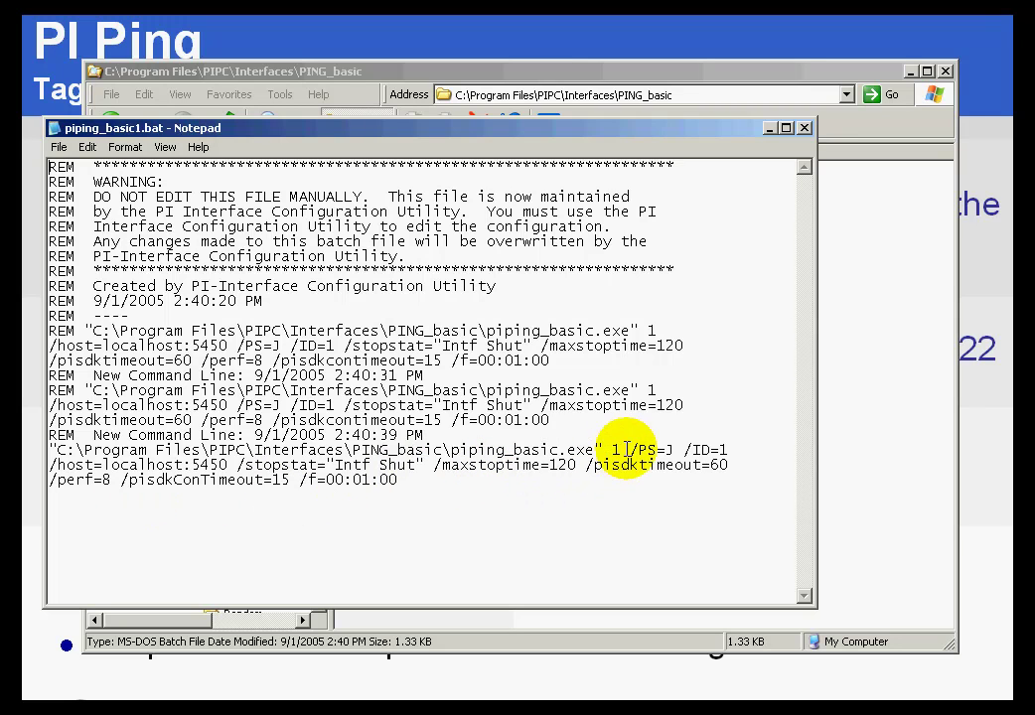
left_click_drag(627, 450, 676, 450)
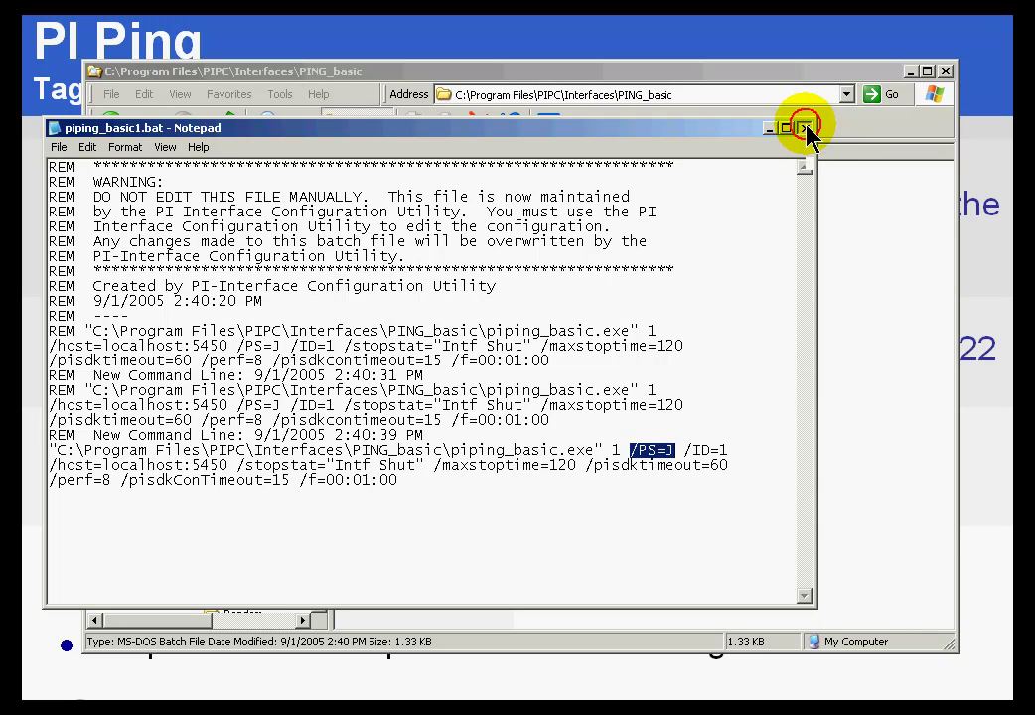
left_click(805, 129)
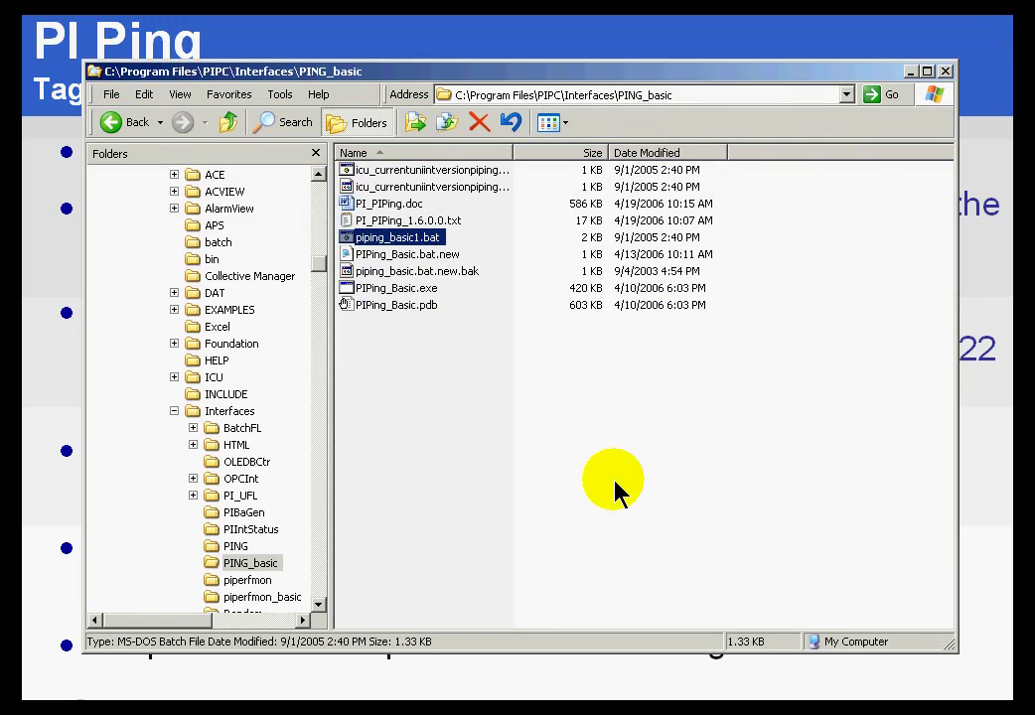
Step: Reopen piping_basic1.bat in Notepad and highlight the /ID=1 interface ID setting
key("alt+Tab")
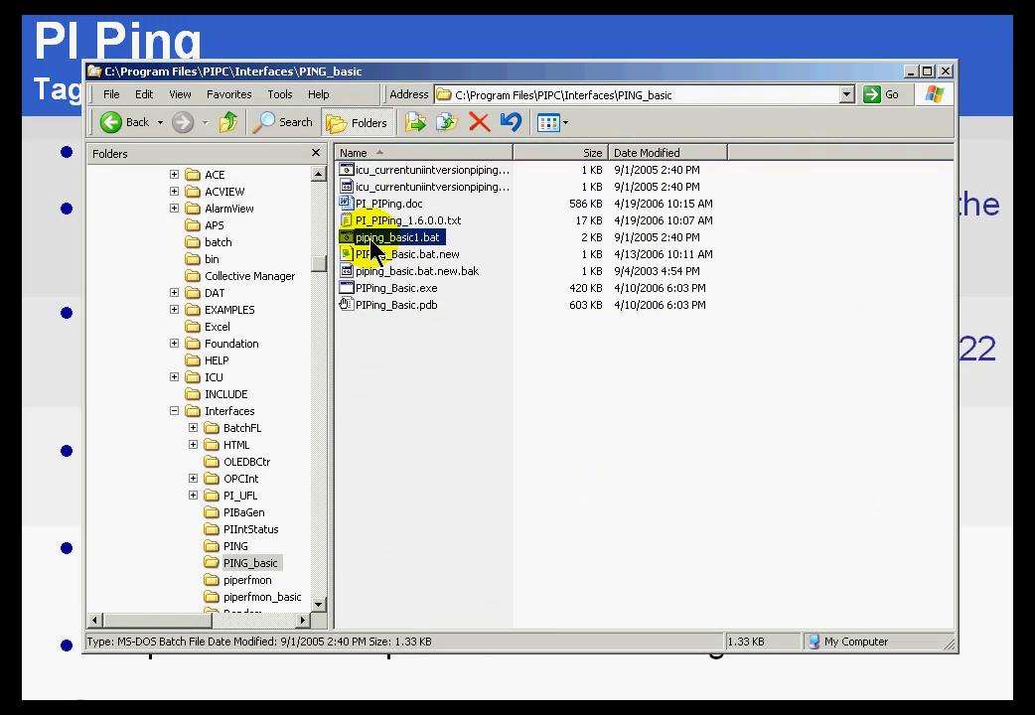
right_click(373, 244)
left_click(396, 266)
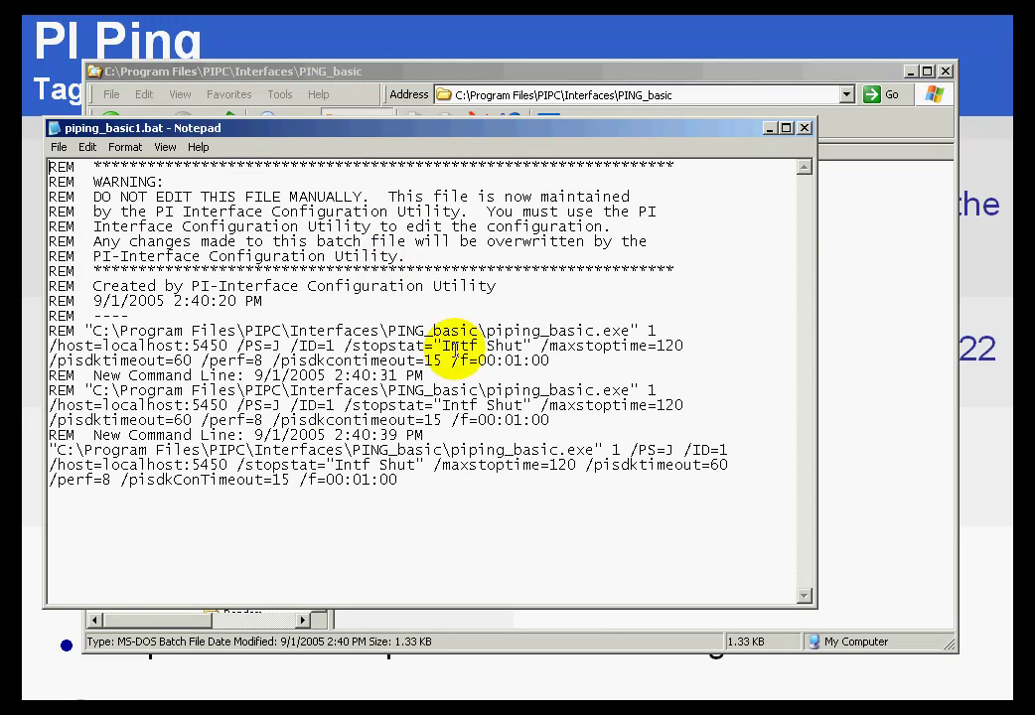
left_click(681, 448)
left_click_drag(681, 449, 728, 449)
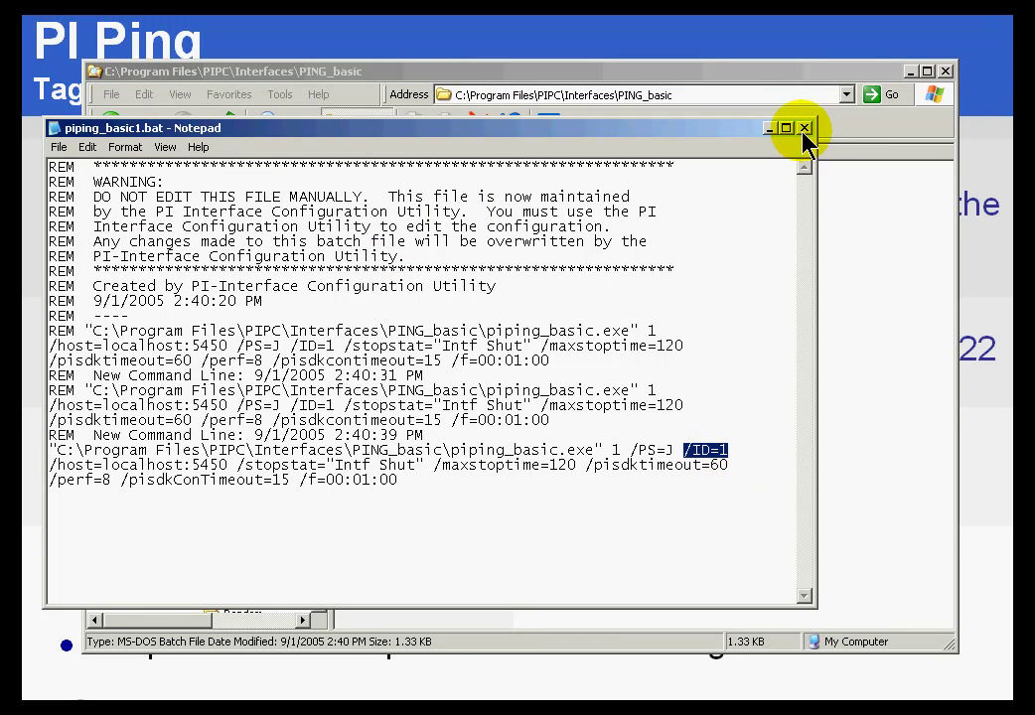